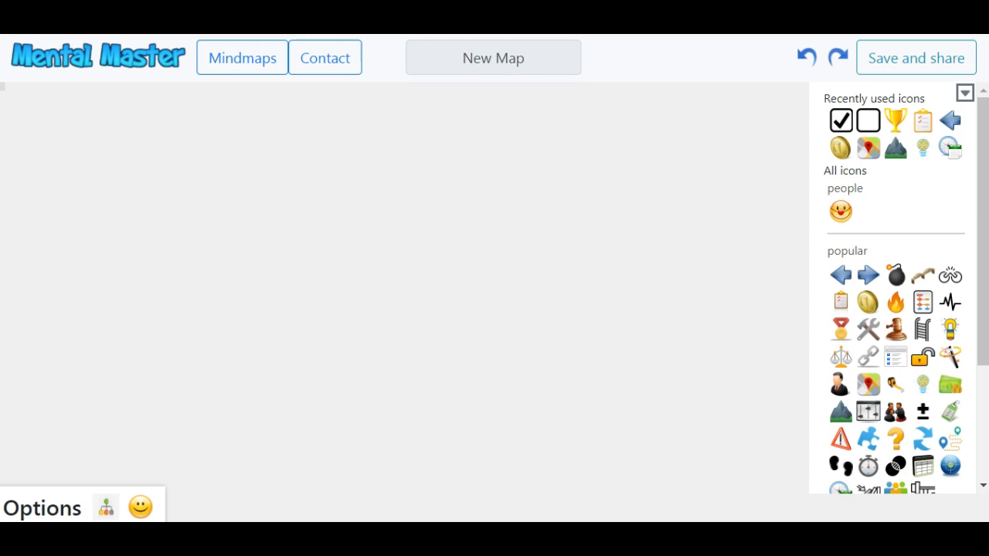
Create the first node near the canvas centre, labelled 'node text'.
{"action": "left_click", "coordinate": [387, 54]}
{"action": "double_click", "coordinate": [435, 287]}
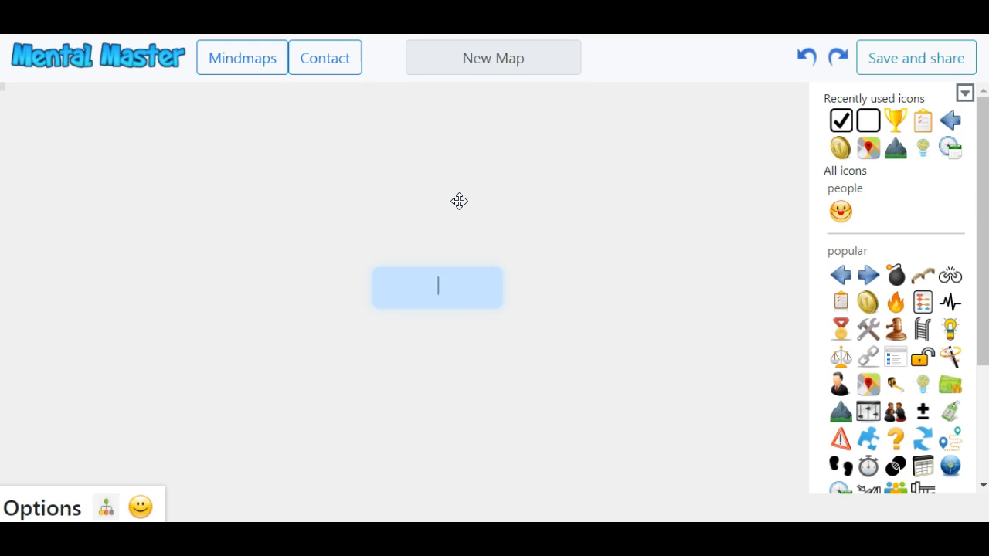
{"action": "type", "text": "node text"}
{"action": "left_click", "coordinate": [298, 172]}
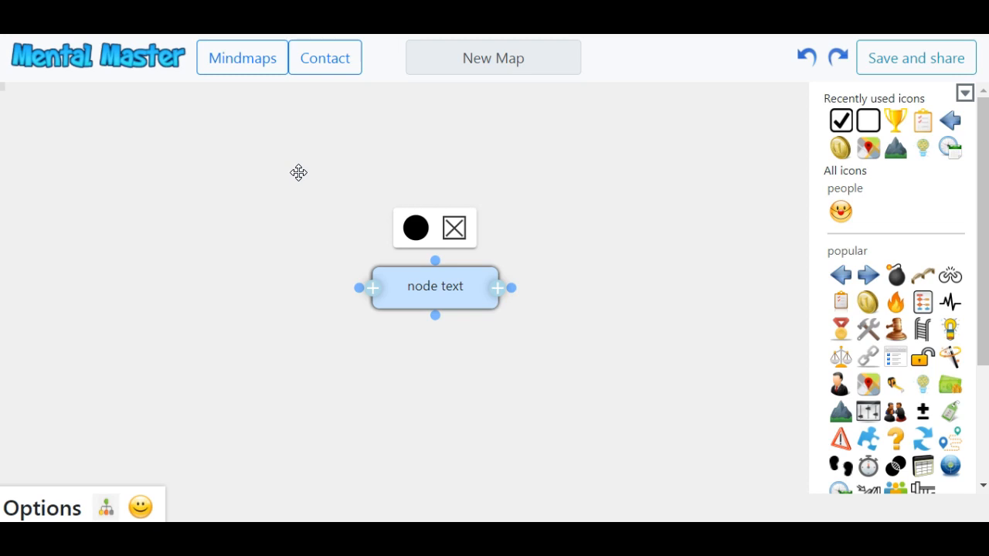
{"action": "left_click", "coordinate": [434, 317]}
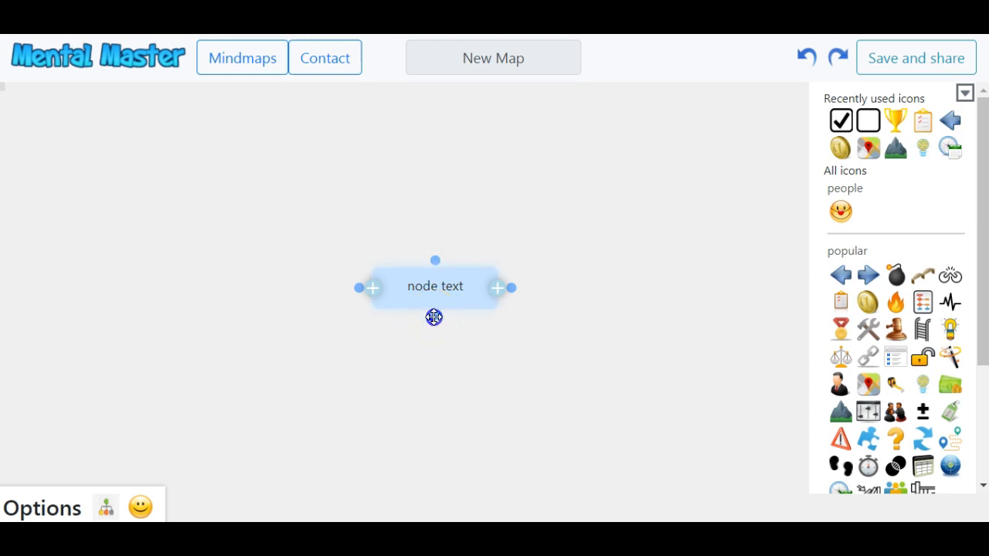
Drag out an empty child node to the lower left, connected to 'node text' by an arrow.
{"action": "left_click_drag", "start_coordinate": [434, 317], "coordinate": [180, 380]}
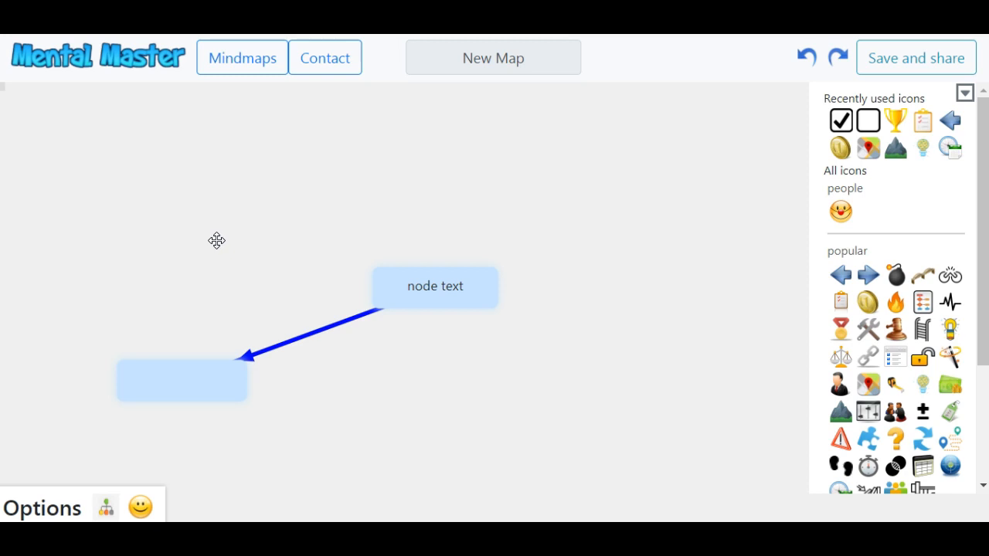
{"action": "left_click", "coordinate": [260, 241]}
{"action": "left_click", "coordinate": [464, 272]}
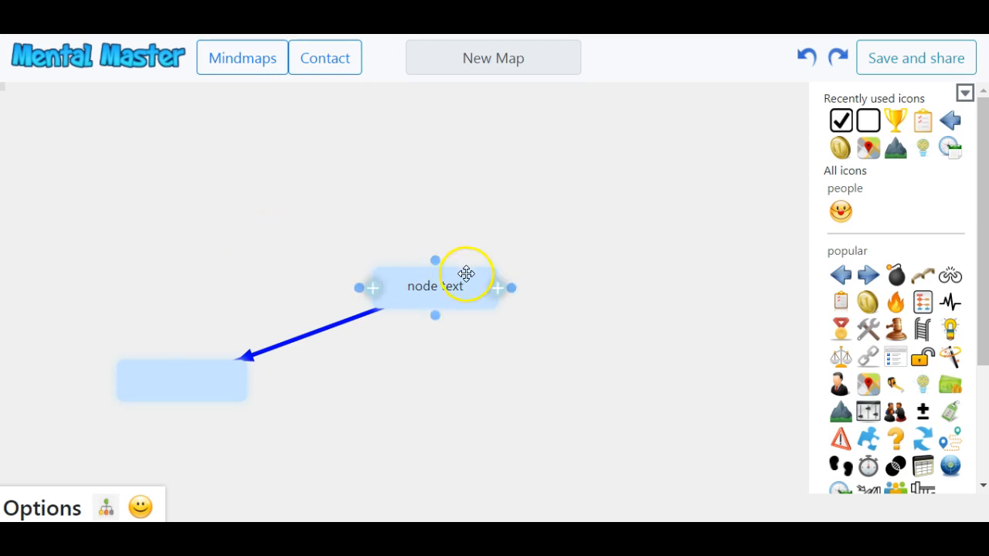
Change the 'node text' node's fill from light blue to yellow-green.
{"action": "left_click", "coordinate": [414, 228]}
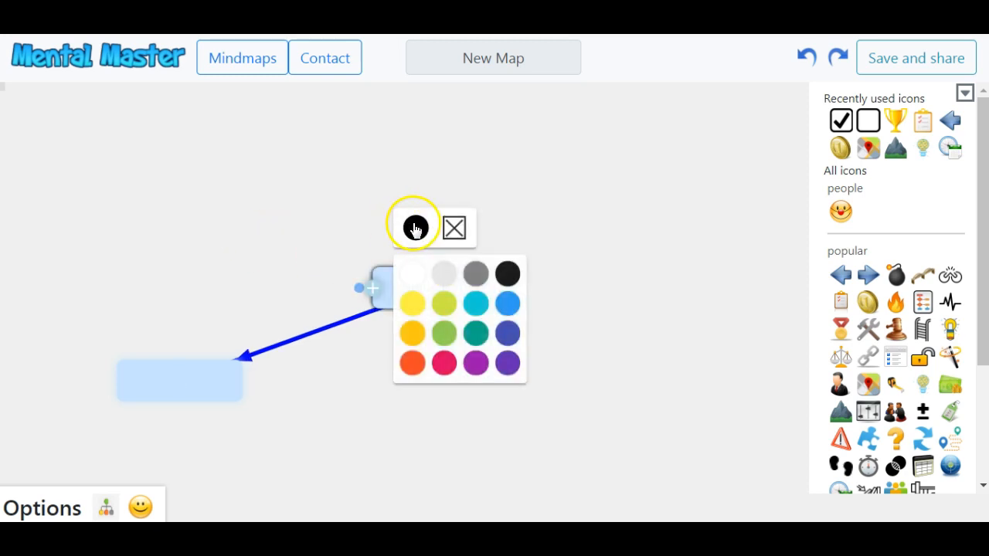
{"action": "left_click", "coordinate": [442, 309]}
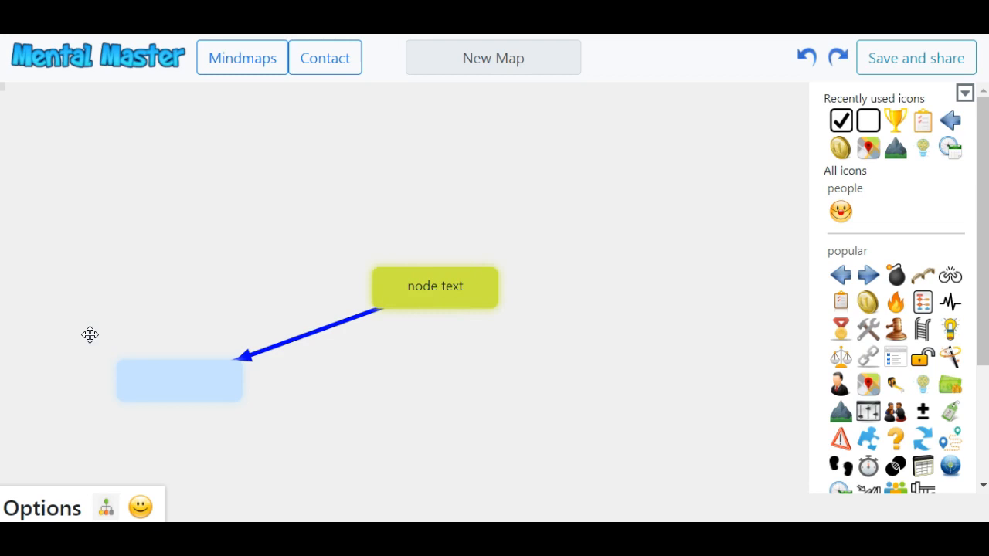
{"action": "left_click", "coordinate": [314, 328]}
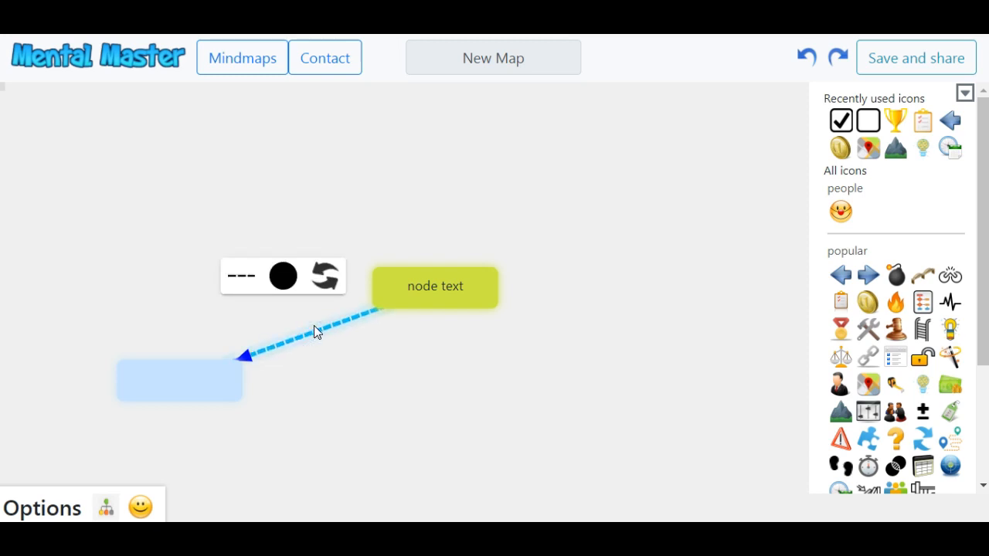
Make the connector a purple dotted line.
{"action": "left_click", "coordinate": [279, 277]}
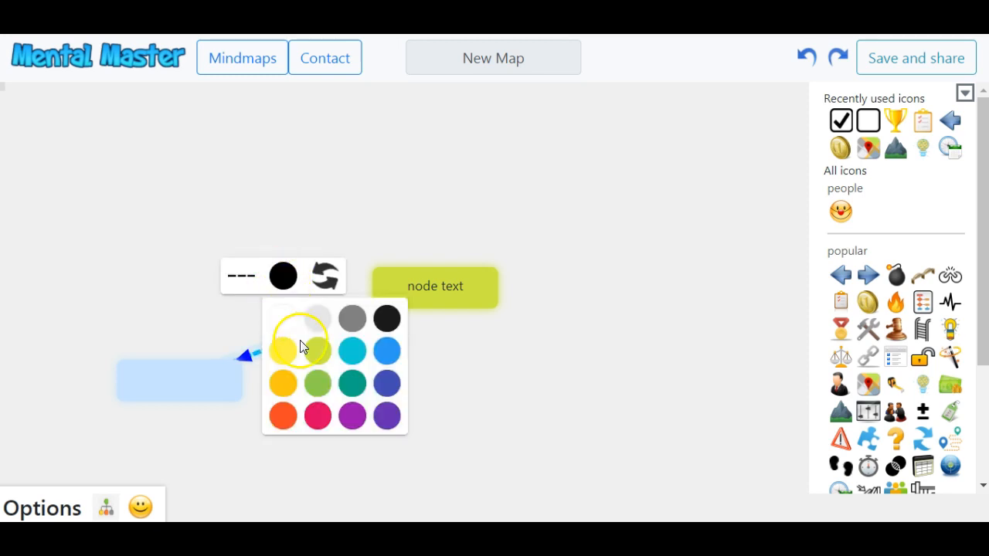
{"action": "left_click", "coordinate": [352, 415]}
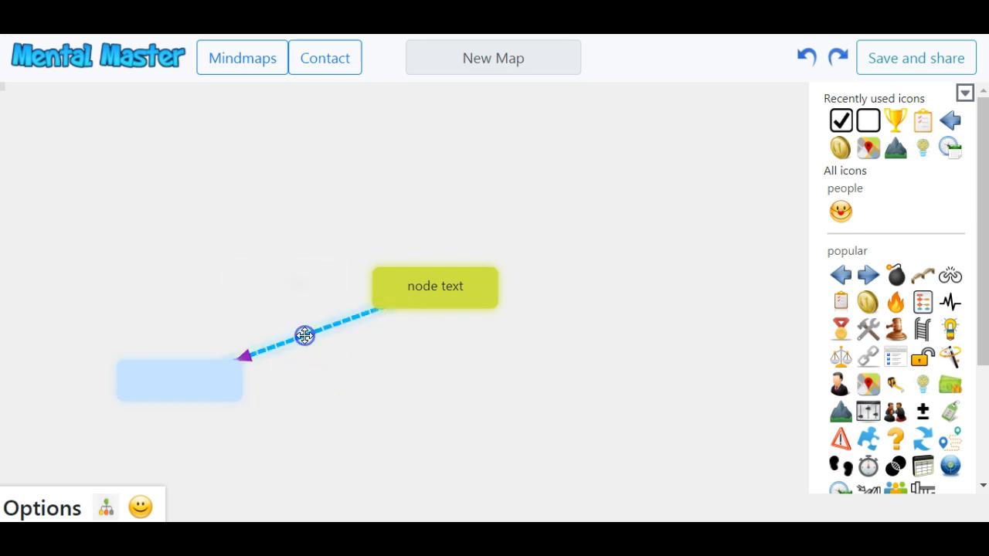
{"action": "left_click", "coordinate": [305, 335]}
{"action": "left_click", "coordinate": [310, 324]}
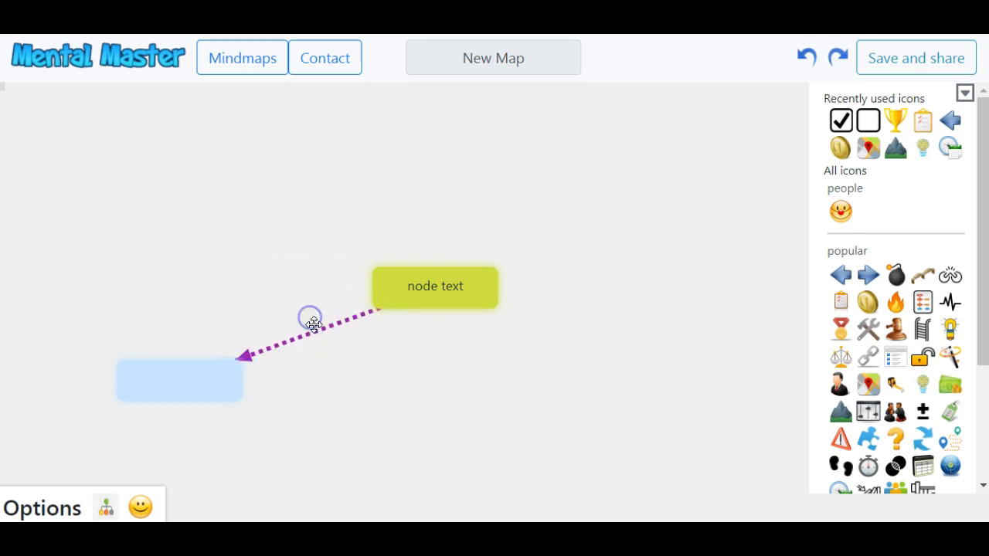
Reverse the arrow so its head points at the 'node text' node.
{"action": "left_click", "coordinate": [315, 323]}
{"action": "left_click", "coordinate": [326, 279]}
{"action": "left_click", "coordinate": [409, 155]}
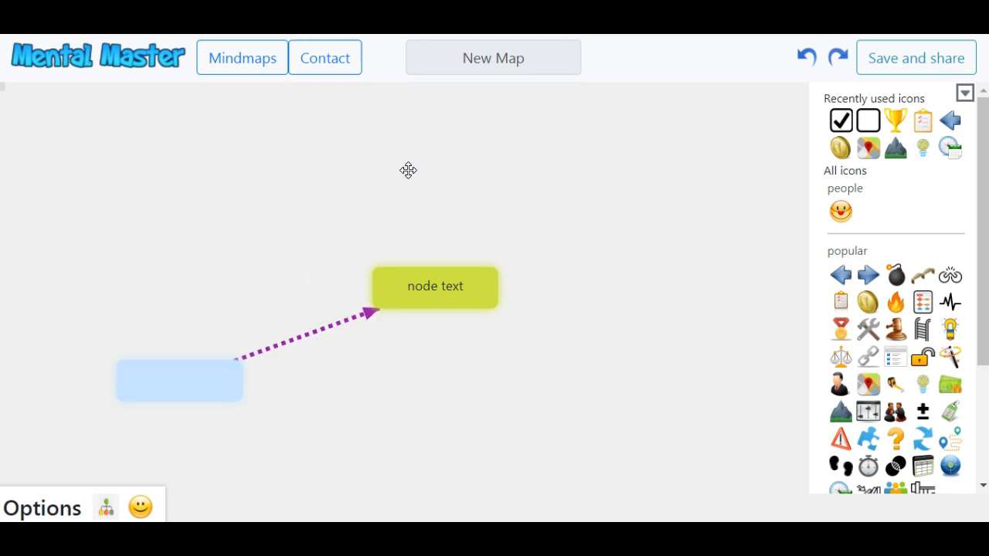
{"action": "left_click", "coordinate": [365, 400]}
{"action": "left_click", "coordinate": [301, 337]}
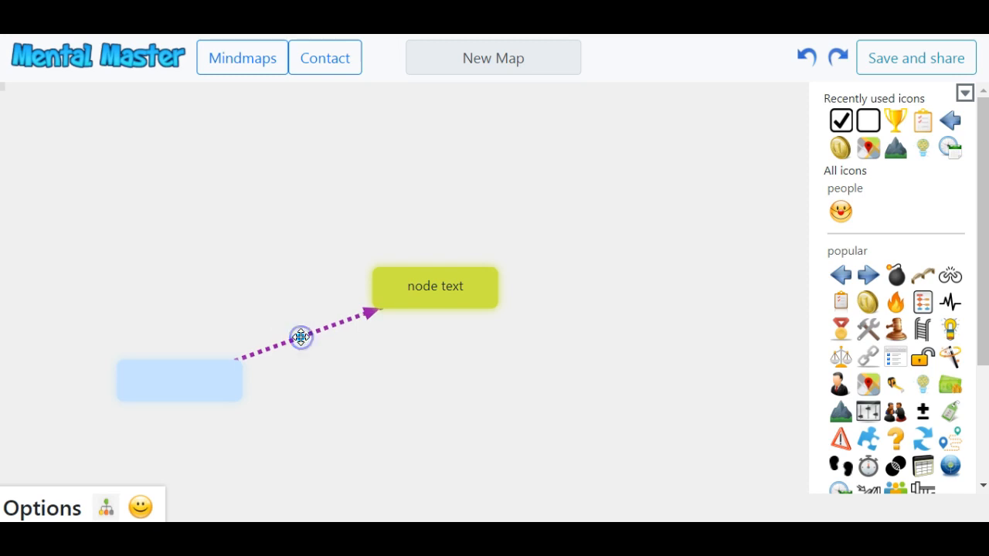
{"action": "left_click", "coordinate": [301, 337]}
{"action": "left_click", "coordinate": [337, 406]}
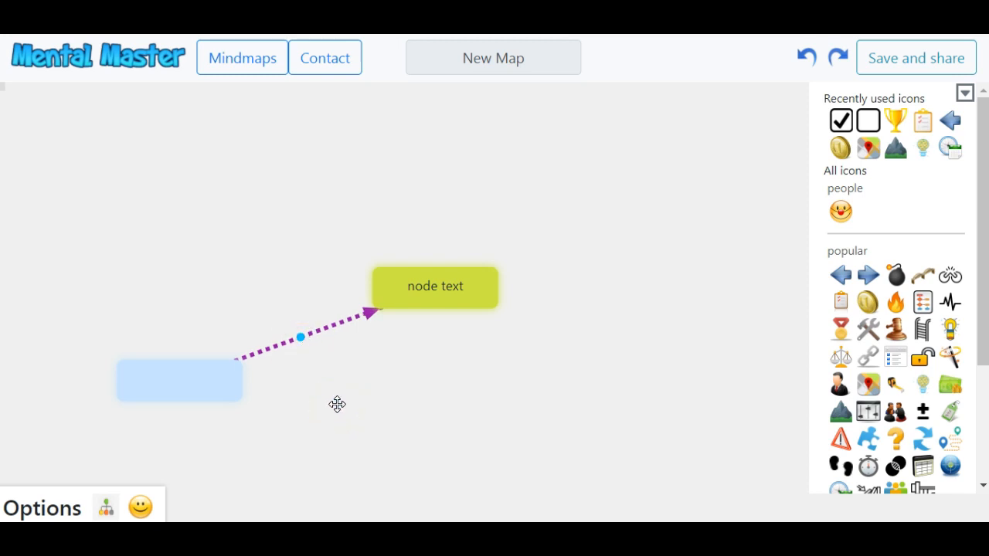
{"action": "left_click_drag", "start_coordinate": [301, 336], "coordinate": [254, 255]}
{"action": "left_click", "coordinate": [336, 393]}
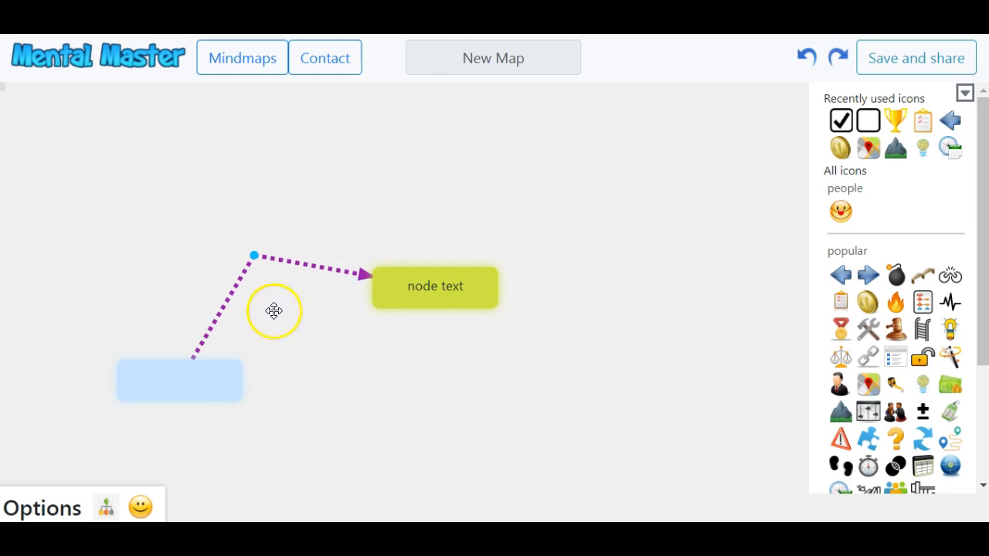
{"action": "double_click", "coordinate": [255, 256]}
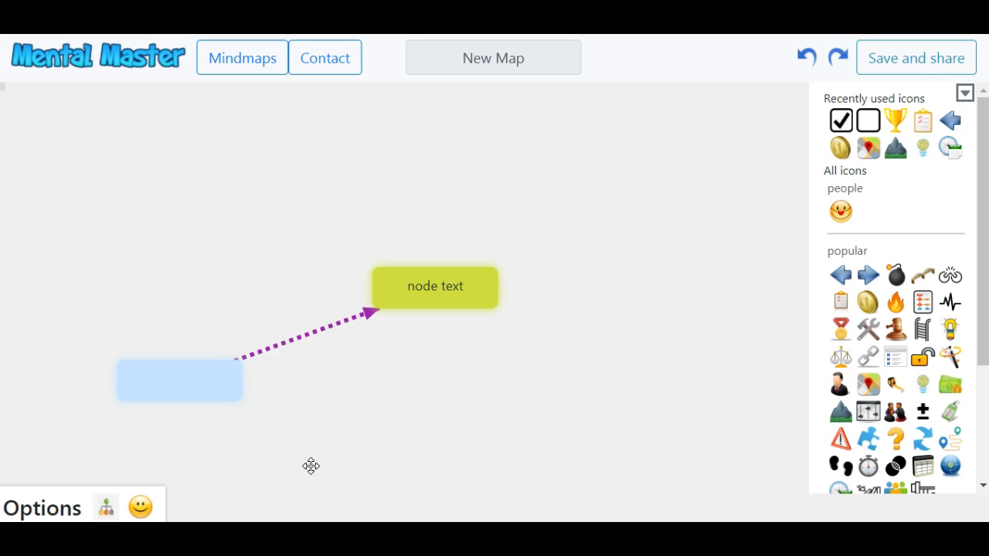
Label the dotted arrow 'connection text', then extend the label to 'connection text...'.
{"action": "left_click", "coordinate": [306, 337]}
{"action": "type", "text": "connection text"}
{"action": "key", "text": "Return"}
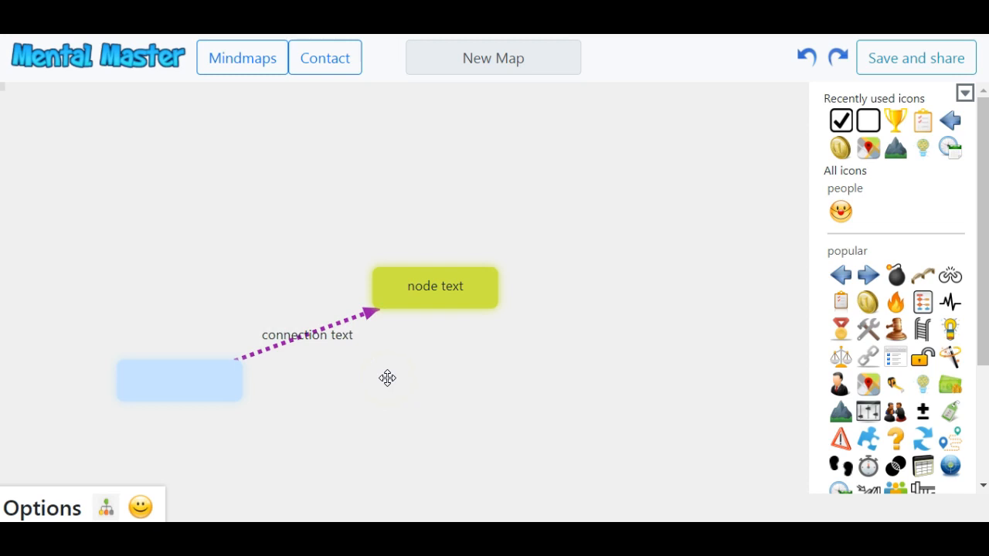
{"action": "left_click", "coordinate": [311, 334]}
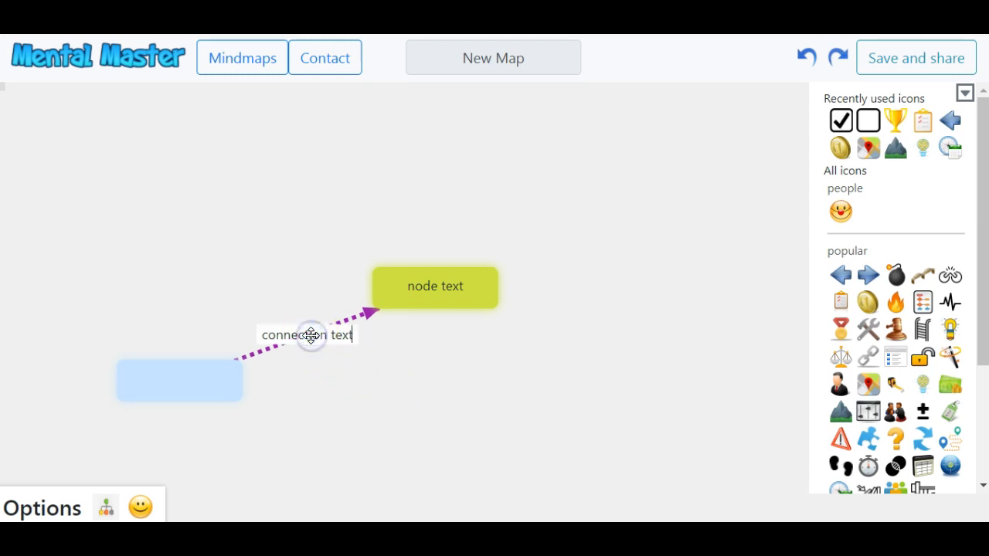
{"action": "type", "text": "..."}
{"action": "key", "text": "Return"}
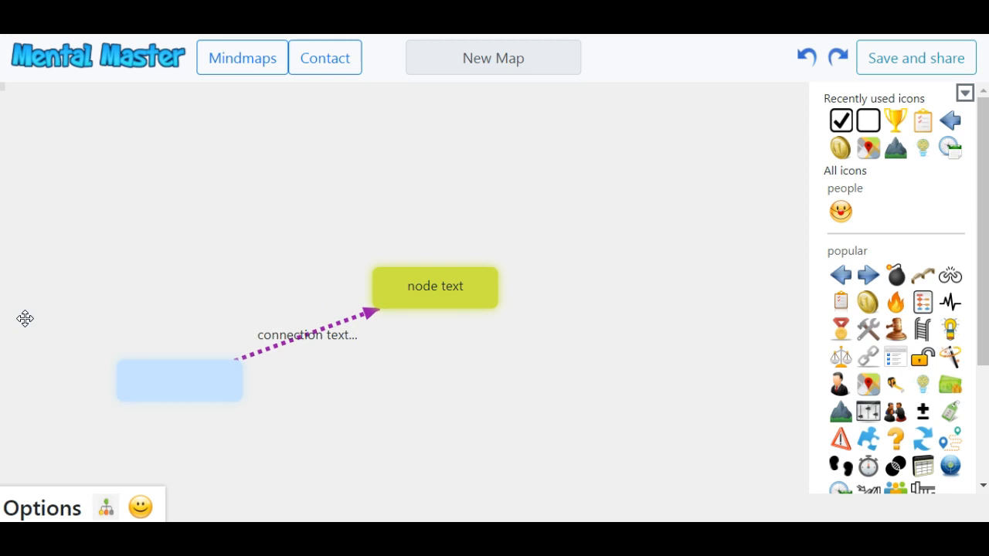
{"action": "left_click", "coordinate": [180, 375]}
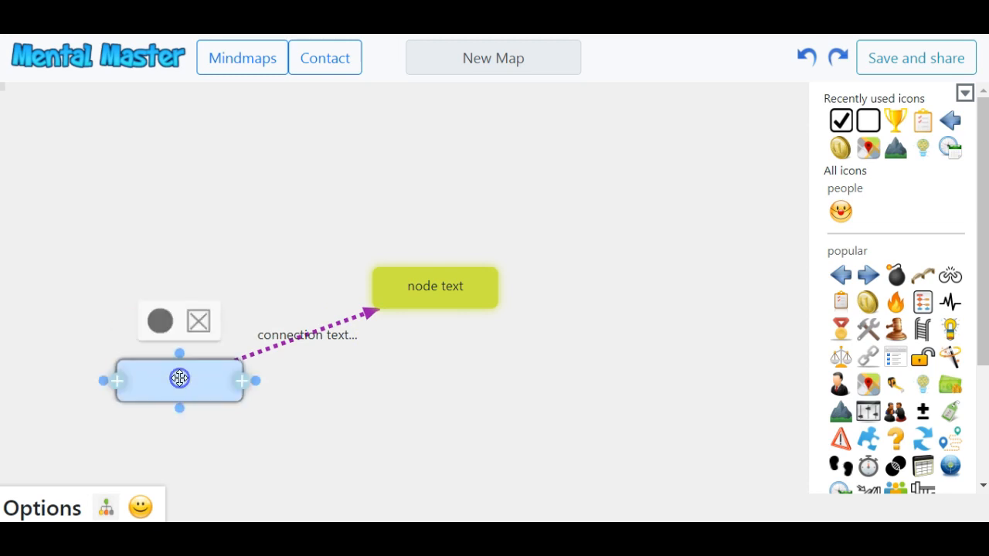
Add smiley, footprints, clipboard and trophy icons to the empty node, then hide the icon collection.
{"action": "left_click", "coordinate": [840, 211]}
{"action": "scroll", "coordinate": [842, 313], "scroll_direction": "down", "scroll_amount": 3}
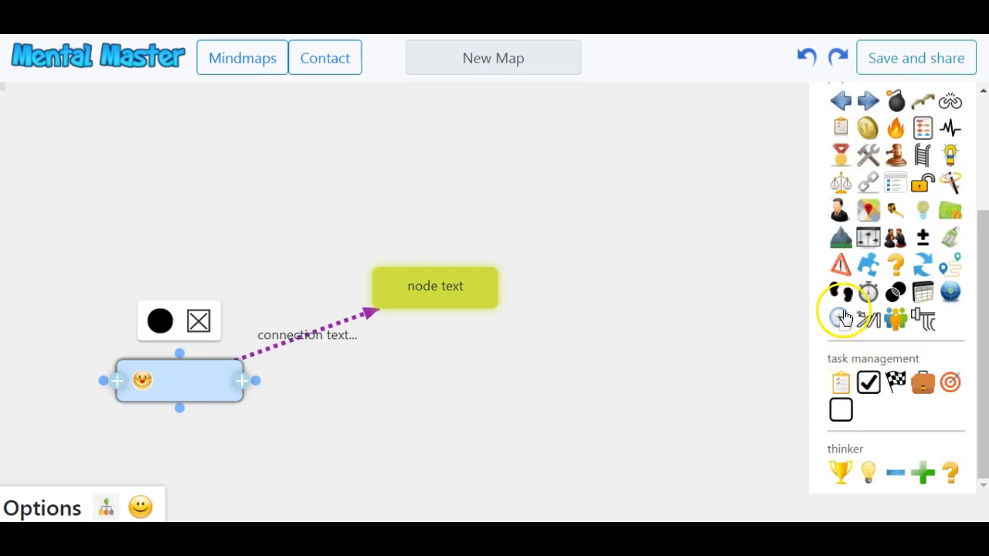
{"action": "left_click", "coordinate": [841, 292]}
{"action": "left_click", "coordinate": [841, 382]}
{"action": "left_click", "coordinate": [842, 472]}
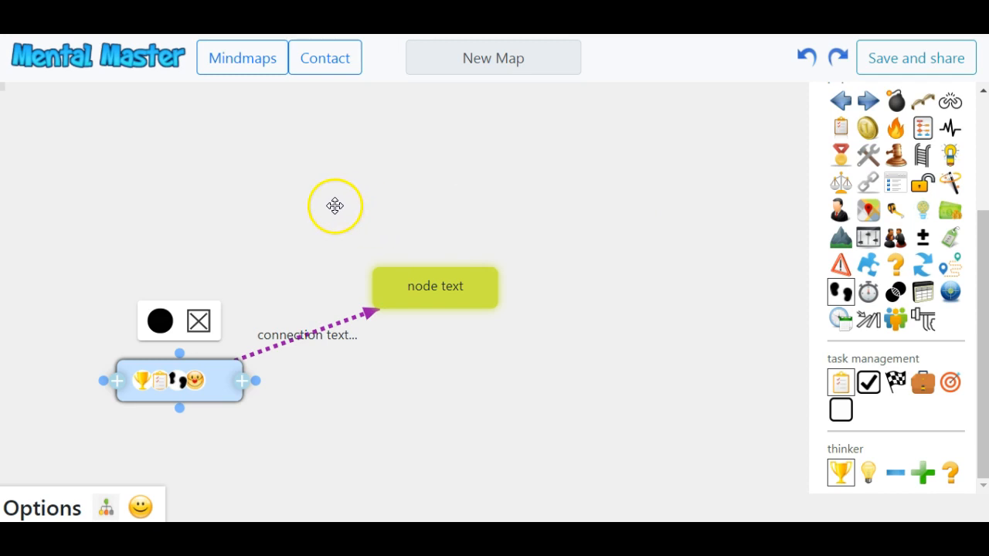
{"action": "left_click", "coordinate": [140, 506]}
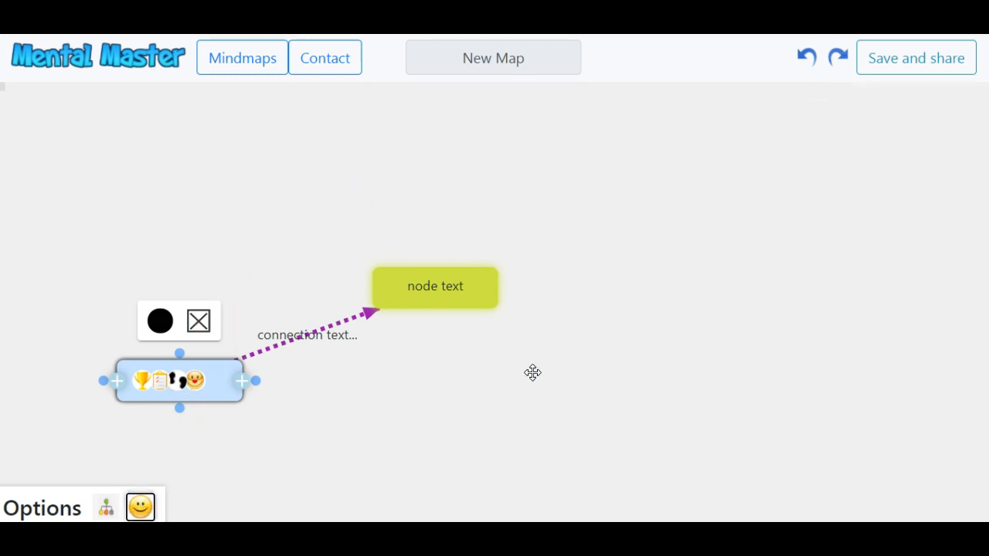
{"action": "left_click", "coordinate": [426, 286]}
Give the 'node text' node the description 'node description'.
{"action": "right_click", "coordinate": [426, 288]}
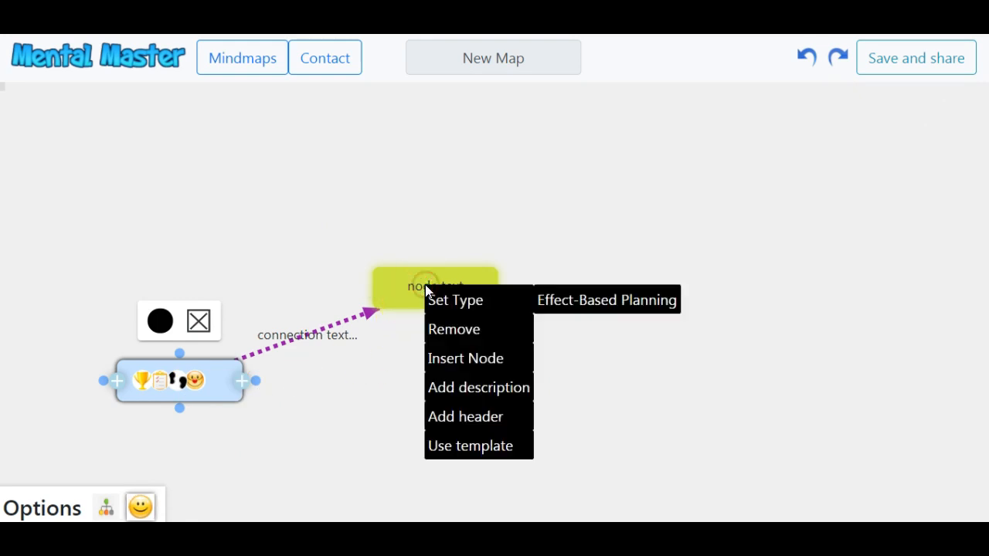
{"action": "left_click", "coordinate": [472, 388]}
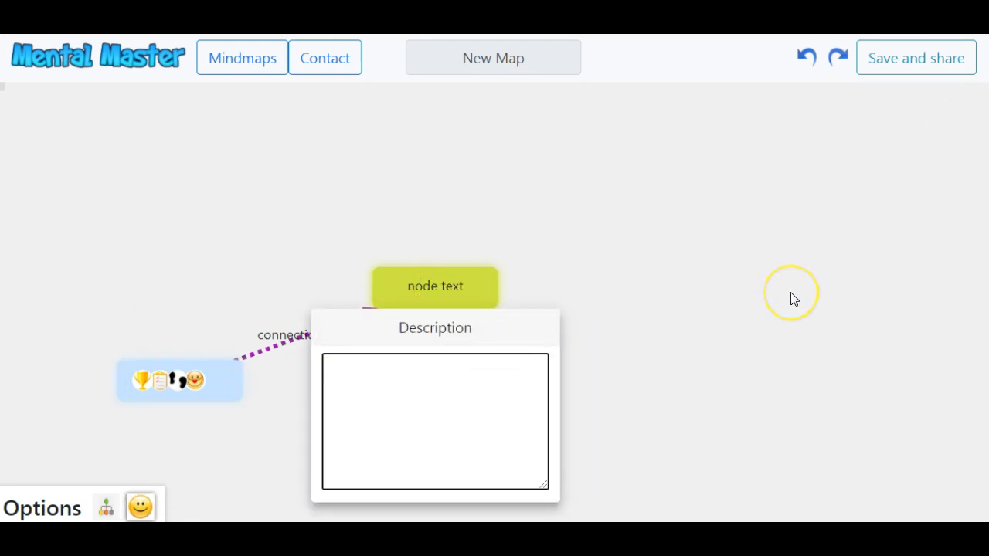
{"action": "type", "text": "node des"}
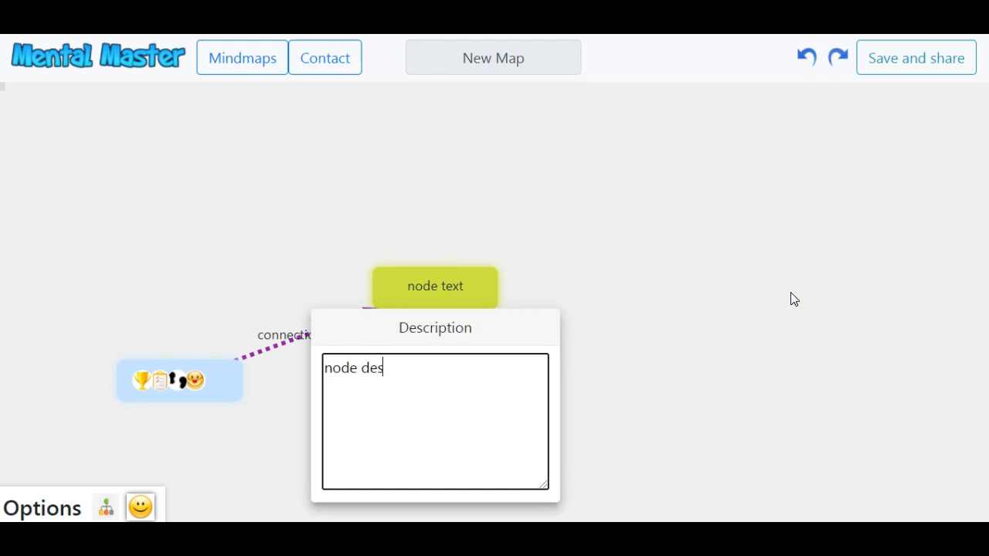
{"action": "type", "text": "cription"}
{"action": "left_click", "coordinate": [765, 231]}
Review the node's description, then remove it from the node's context menu.
{"action": "left_click", "coordinate": [488, 272]}
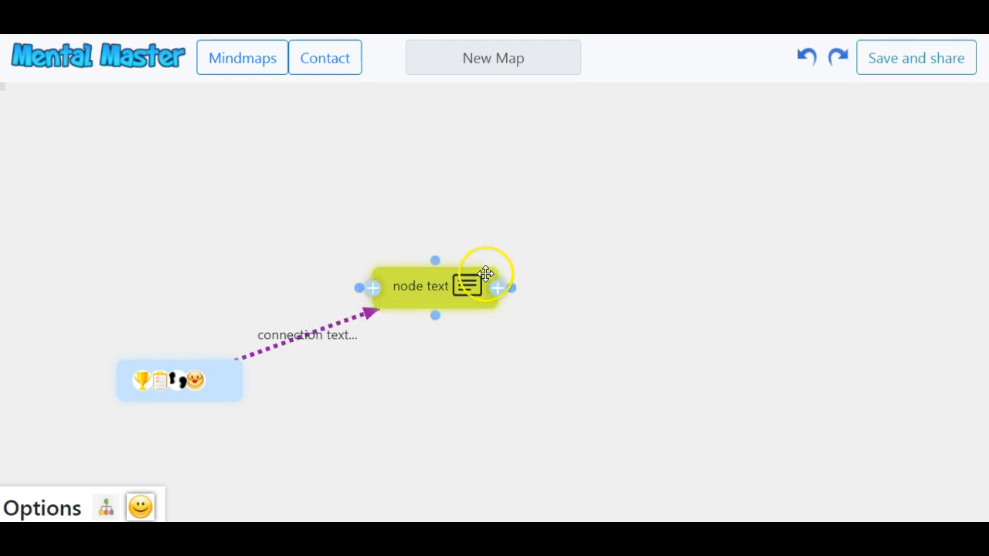
{"action": "left_click", "coordinate": [466, 286]}
{"action": "type", "text": ".."}
{"action": "left_click", "coordinate": [615, 269]}
{"action": "left_click", "coordinate": [465, 287]}
{"action": "right_click", "coordinate": [460, 285]}
{"action": "mouse_move", "coordinate": [509, 371]}
{"action": "left_click", "coordinate": [514, 391]}
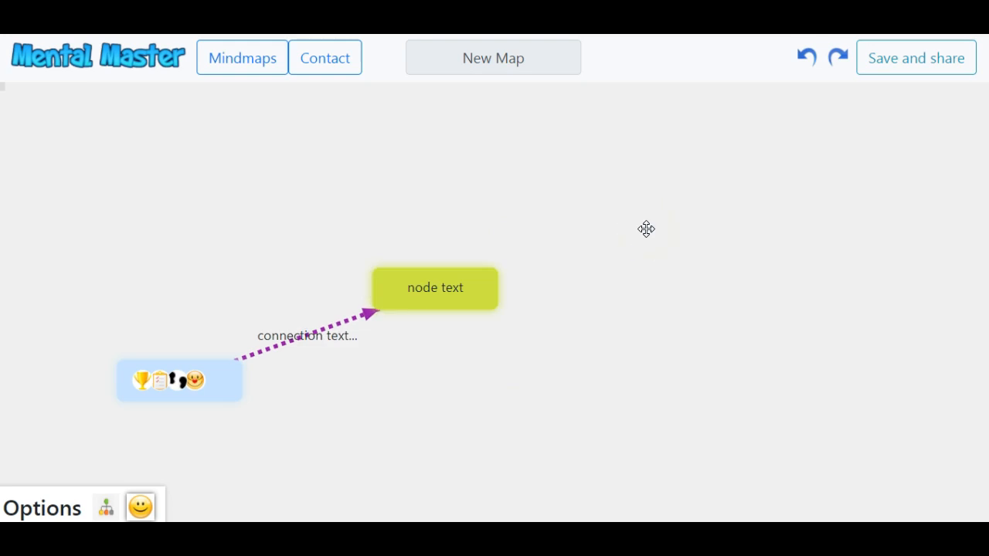
Add a pink header captioned 'node caption' to the 'node text' node.
{"action": "right_click", "coordinate": [463, 296]}
{"action": "mouse_move", "coordinate": [465, 293]}
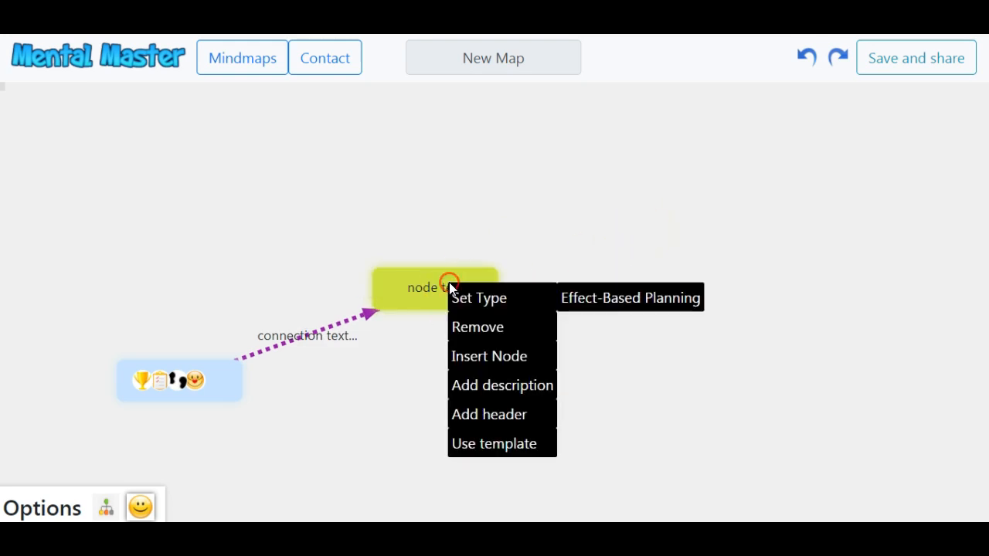
{"action": "left_click", "coordinate": [502, 415]}
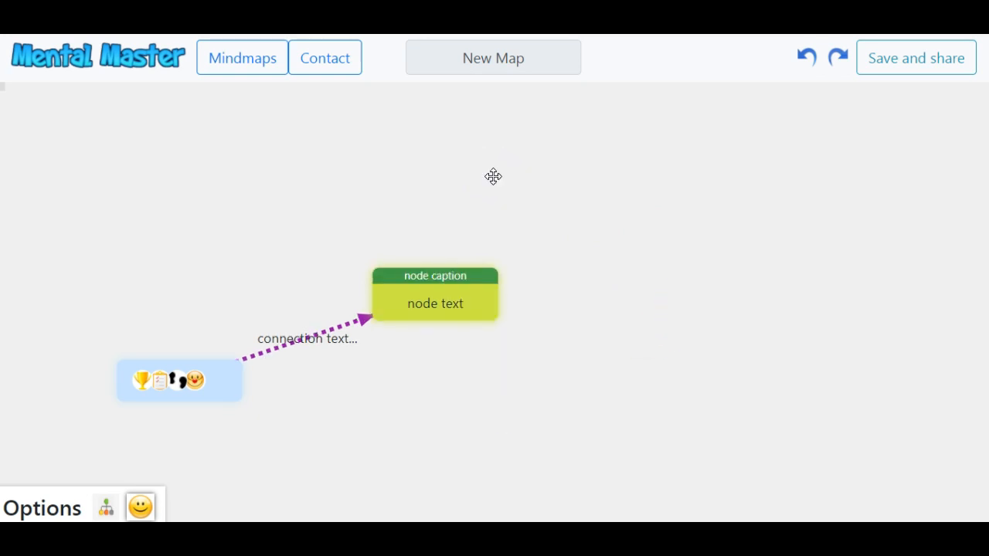
{"action": "left_click", "coordinate": [443, 294]}
{"action": "left_click", "coordinate": [435, 227]}
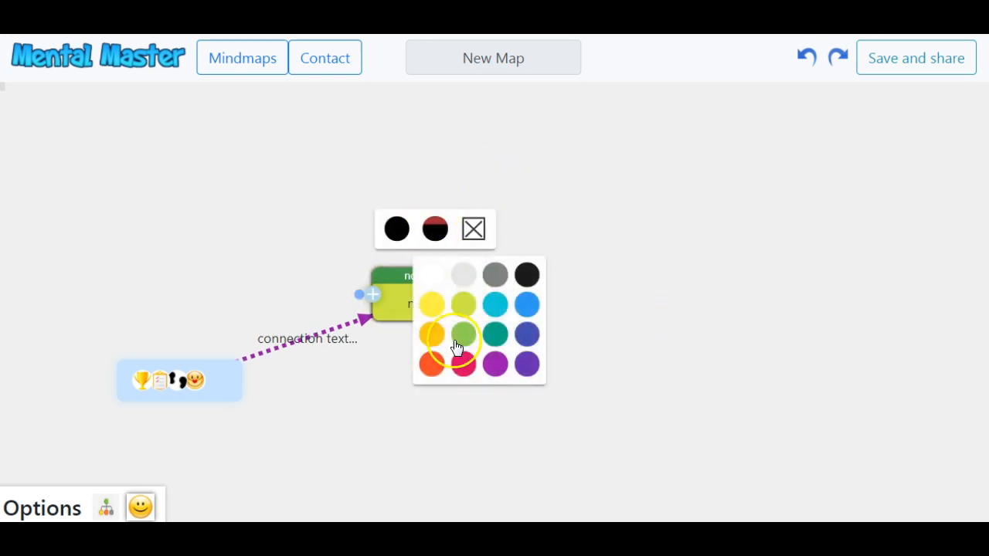
{"action": "left_click", "coordinate": [463, 365]}
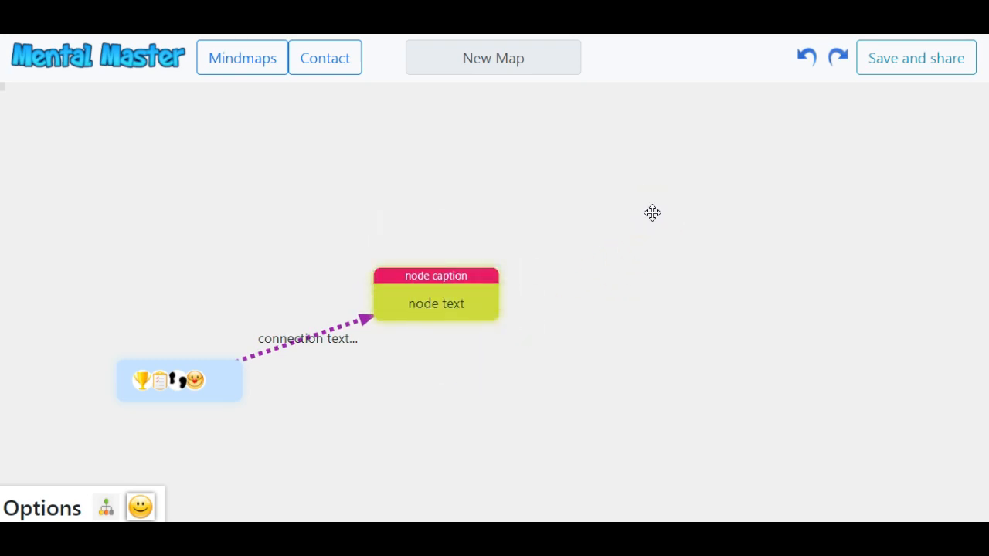
{"action": "double_click", "coordinate": [439, 275]}
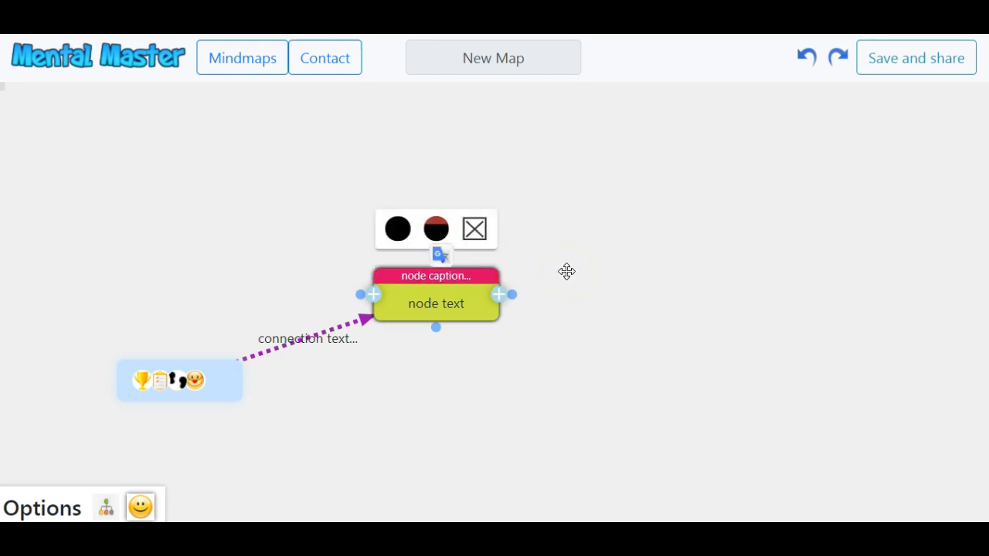
{"action": "left_click", "coordinate": [49, 286]}
Add three empty nodes below the captioned node and enclose them in a light-green group container.
{"action": "left_click", "coordinate": [437, 301]}
{"action": "key", "text": "Return"}
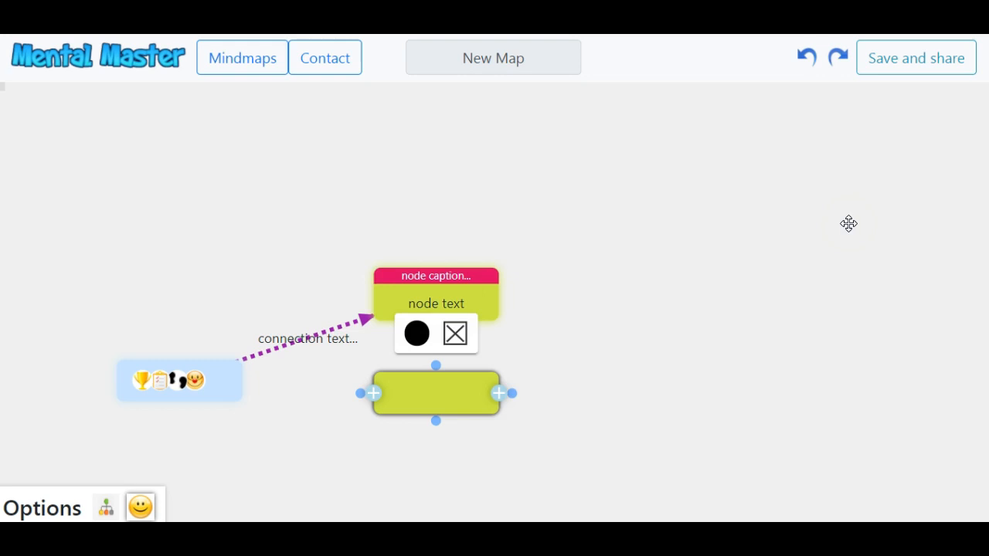
{"action": "left_click", "coordinate": [848, 224]}
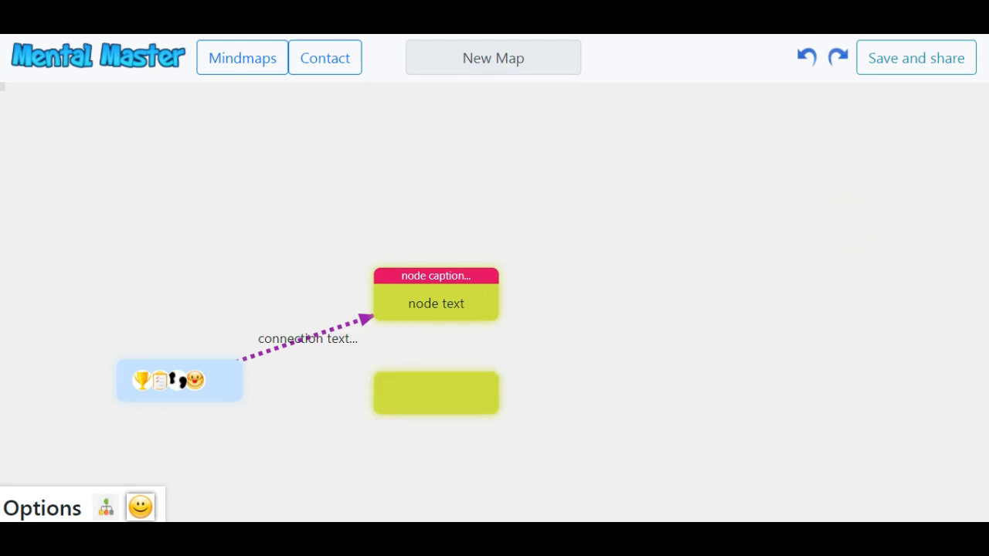
{"action": "left_click_drag", "start_coordinate": [750, 345], "coordinate": [589, 177]}
{"action": "double_click", "coordinate": [462, 309]}
{"action": "double_click", "coordinate": [525, 214]}
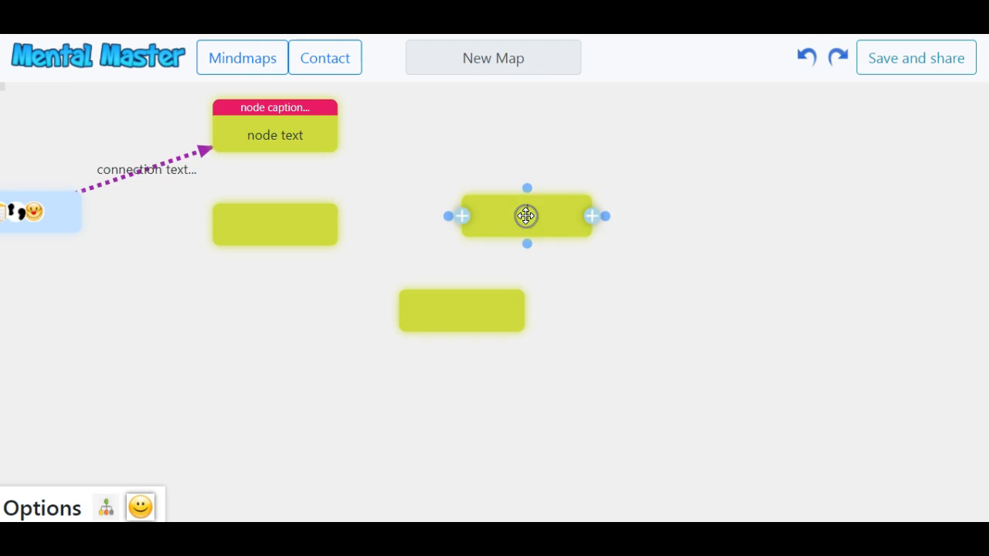
{"action": "left_click", "coordinate": [676, 236]}
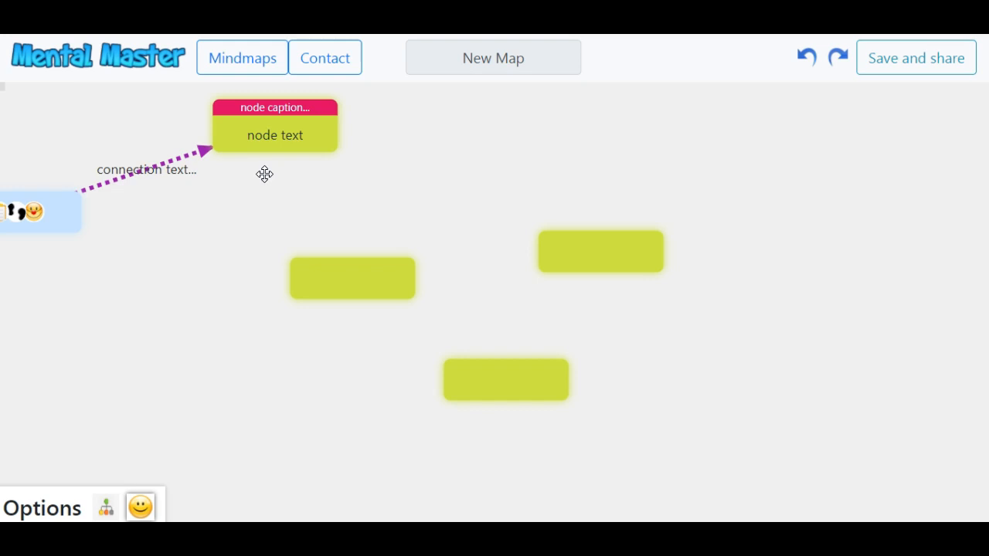
{"action": "left_click_drag", "start_coordinate": [249, 176], "coordinate": [731, 422]}
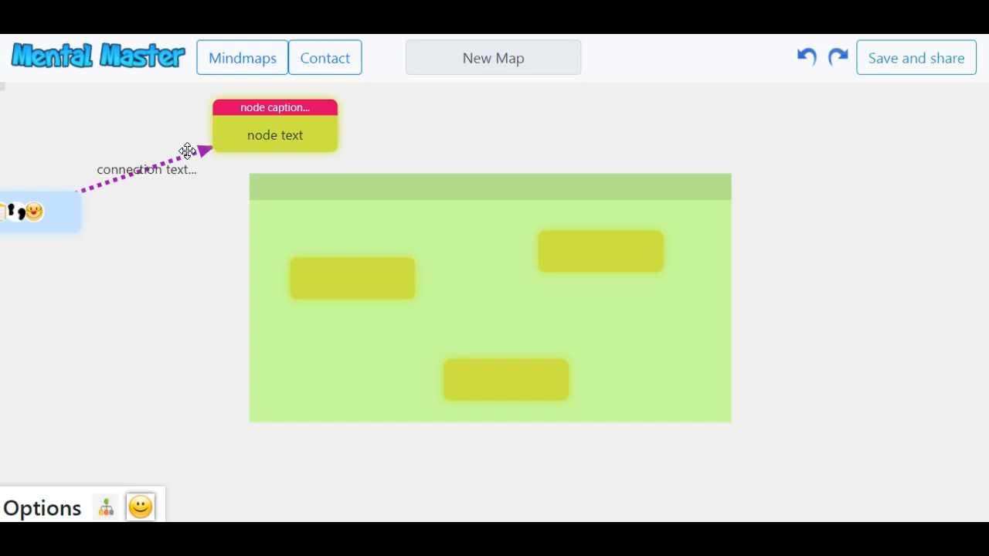
Add two more empty nodes to the container, one dragged in from outside.
{"action": "double_click", "coordinate": [824, 165]}
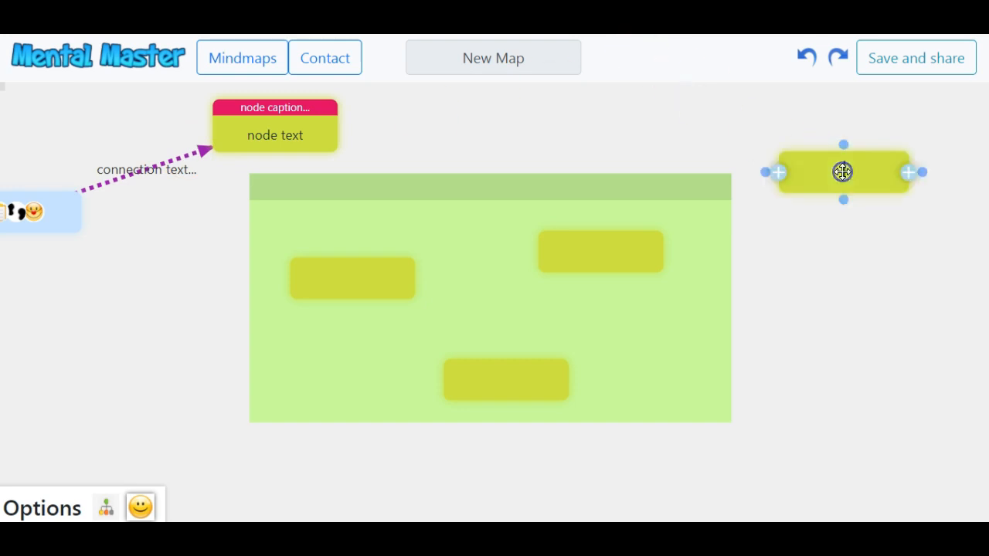
{"action": "left_click_drag", "start_coordinate": [762, 199], "coordinate": [626, 330]}
{"action": "left_click", "coordinate": [494, 260]}
{"action": "double_click", "coordinate": [405, 231]}
Shift the container down-left and move one node out to its upper right.
{"action": "left_click", "coordinate": [568, 105]}
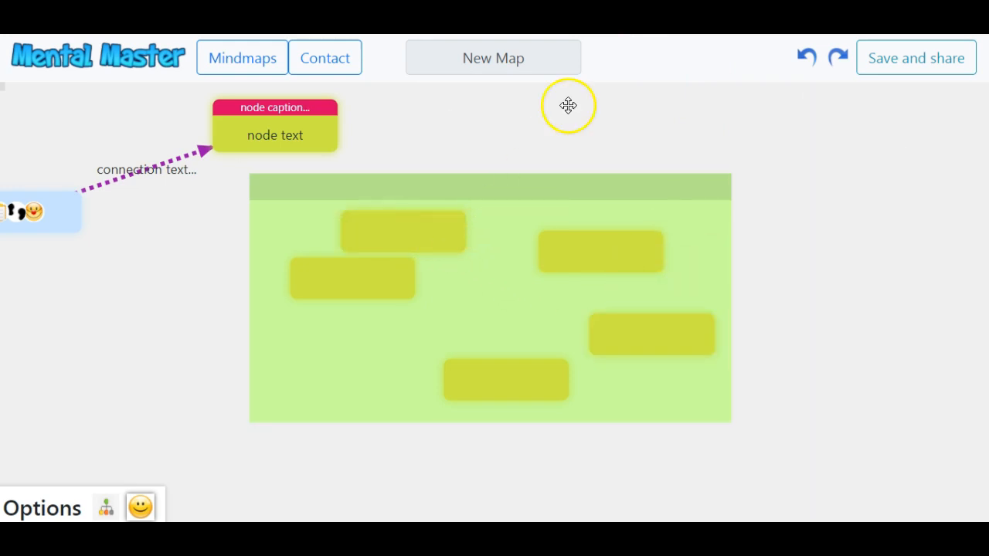
{"action": "left_click_drag", "start_coordinate": [501, 190], "coordinate": [462, 261]}
{"action": "left_click", "coordinate": [596, 159]}
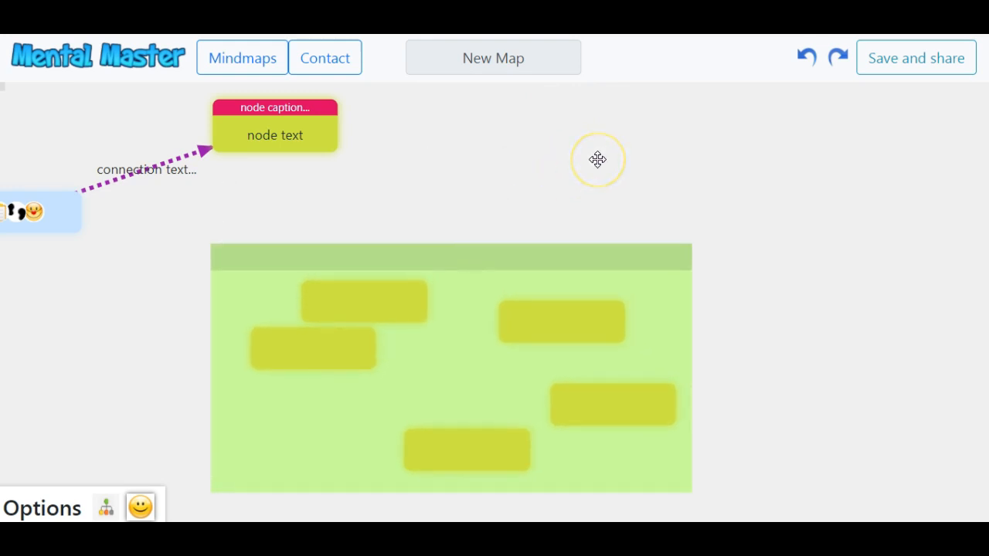
{"action": "left_click", "coordinate": [597, 164]}
{"action": "left_click_drag", "start_coordinate": [544, 297], "coordinate": [640, 161]}
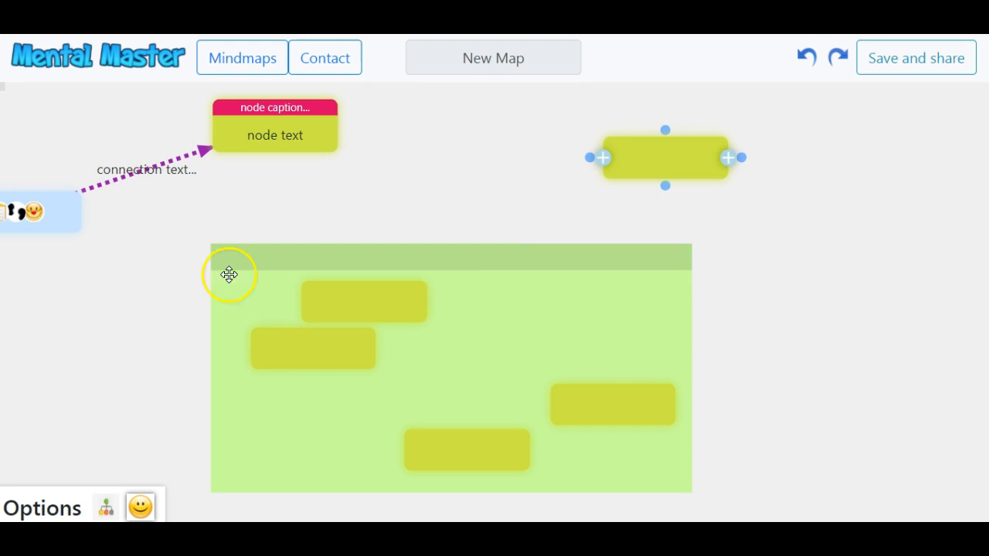
Colour the container blue.
{"action": "left_click", "coordinate": [472, 260]}
{"action": "left_click", "coordinate": [433, 205]}
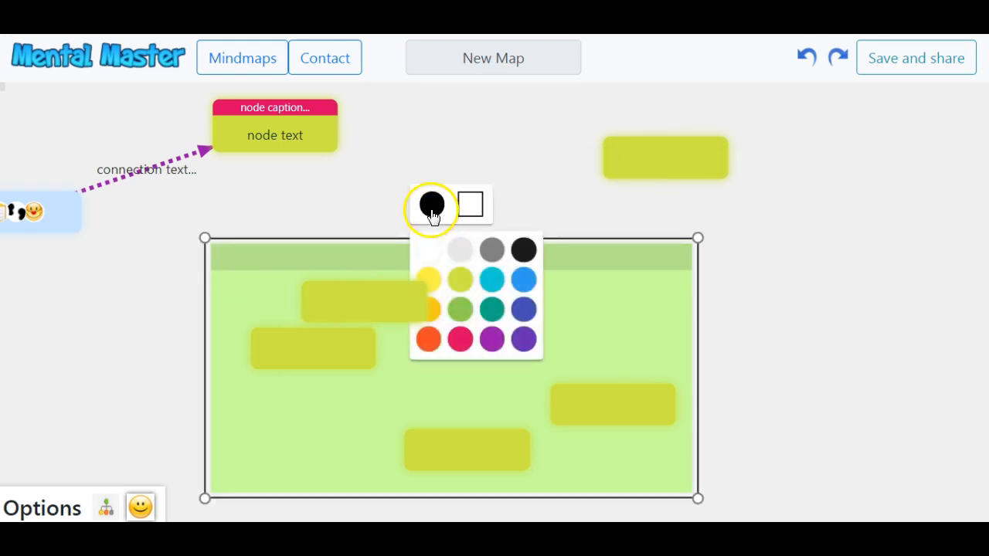
{"action": "left_click", "coordinate": [529, 283]}
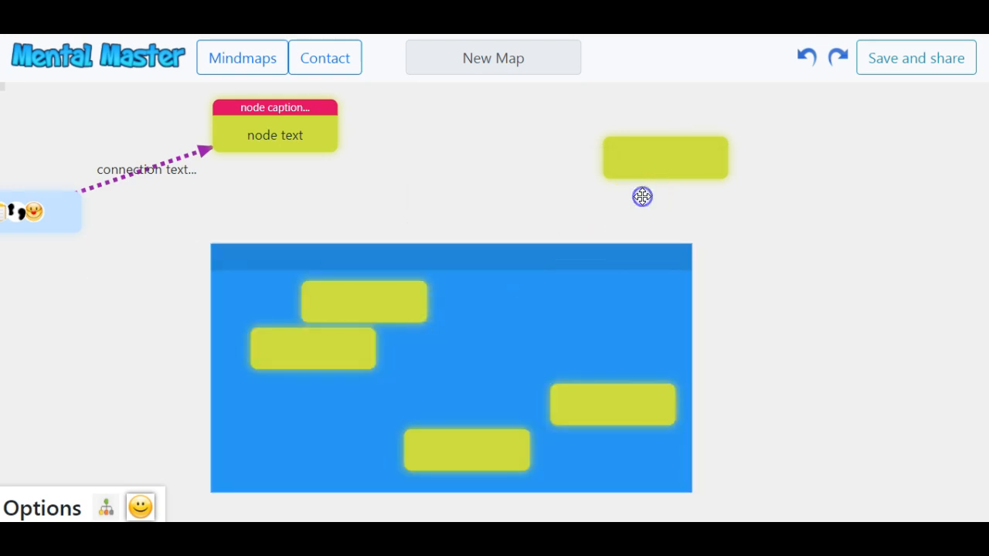
Give the container header the caption 'container caption'.
{"action": "left_click", "coordinate": [473, 259]}
{"action": "left_click", "coordinate": [473, 260]}
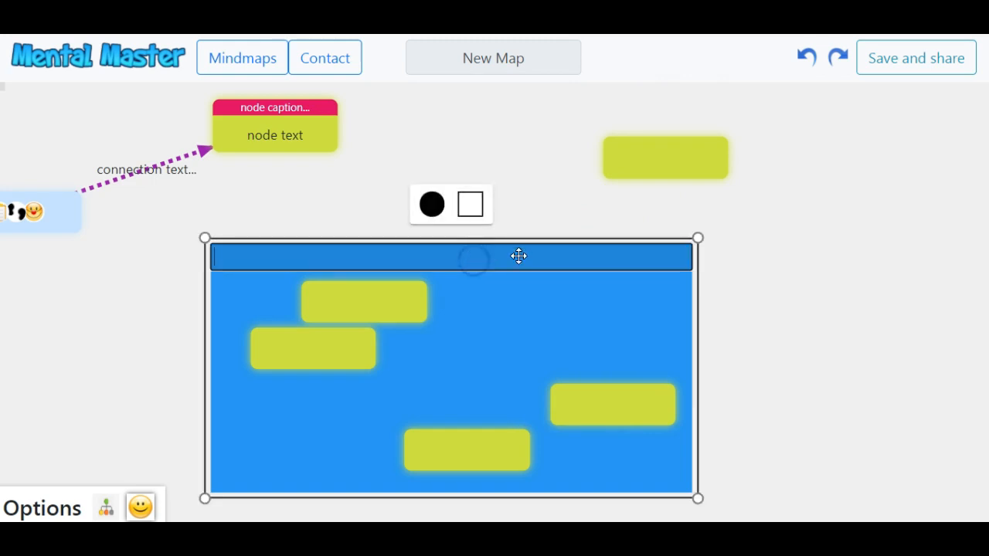
{"action": "type", "text": "container caption"}
{"action": "left_click", "coordinate": [623, 230]}
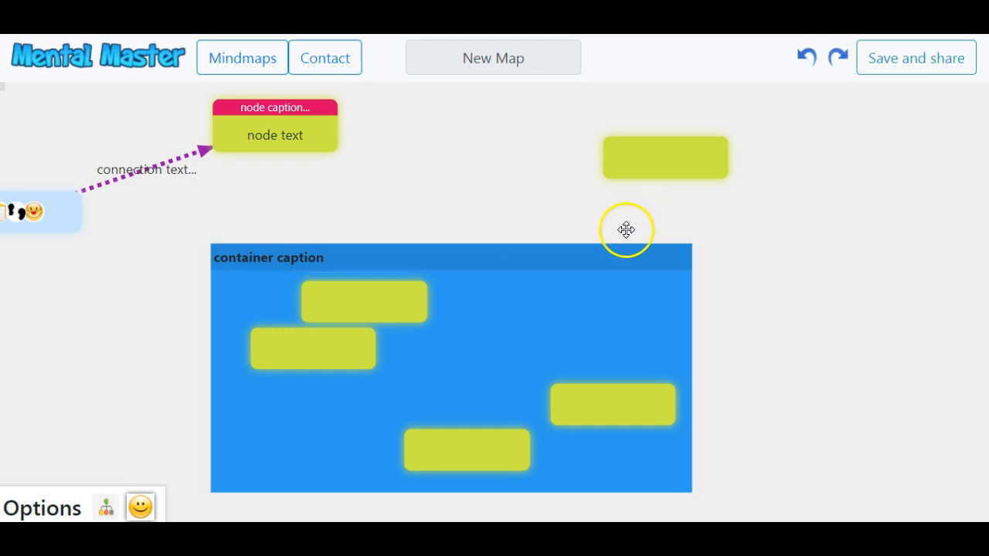
Enlarge the container up and to the right.
{"action": "left_click", "coordinate": [613, 300]}
{"action": "left_click_drag", "start_coordinate": [699, 238], "coordinate": [849, 130]}
{"action": "left_click", "coordinate": [841, 186]}
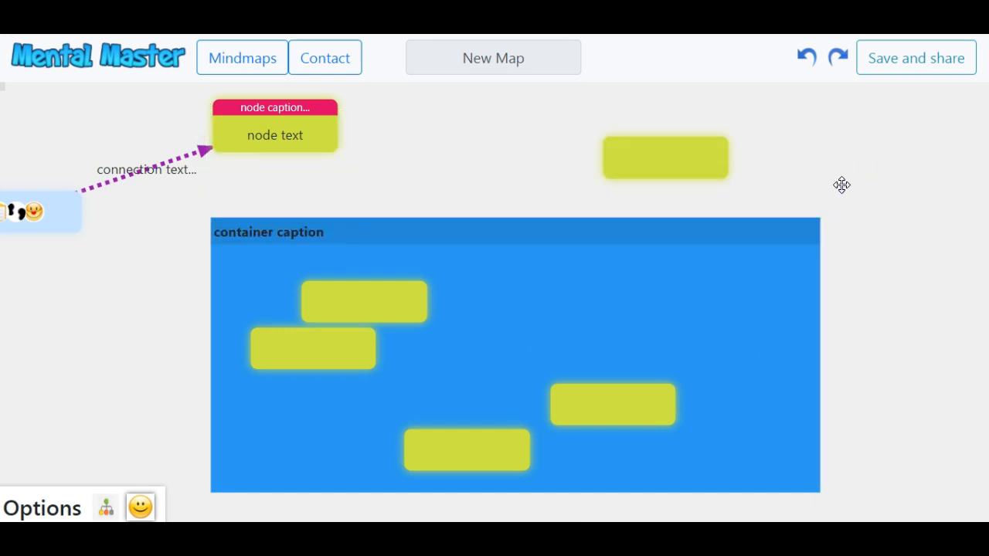
Save the map, rename it from New Map to 'new name', and return to the Mind Maps list.
{"action": "left_click", "coordinate": [911, 60]}
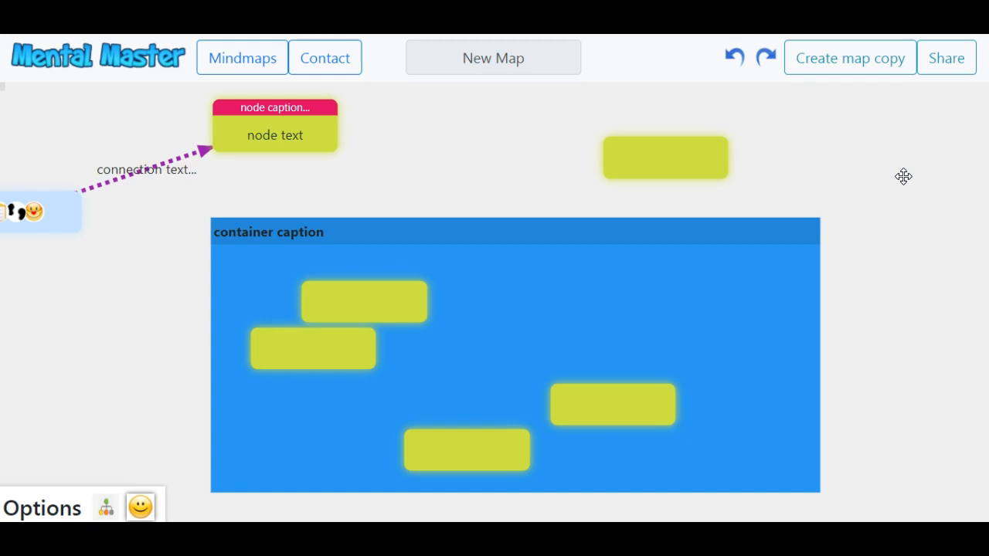
{"action": "left_click", "coordinate": [490, 59]}
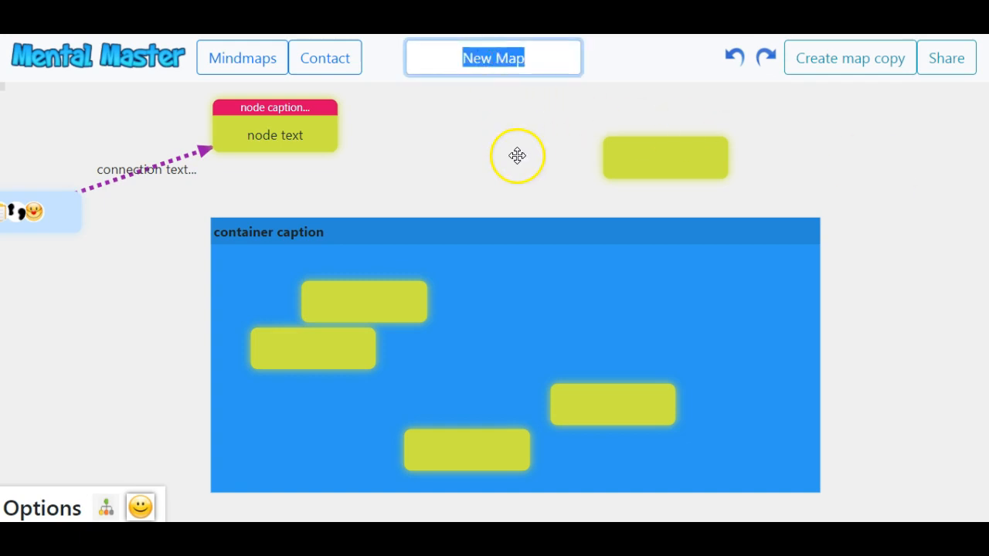
{"action": "type", "text": "new name"}
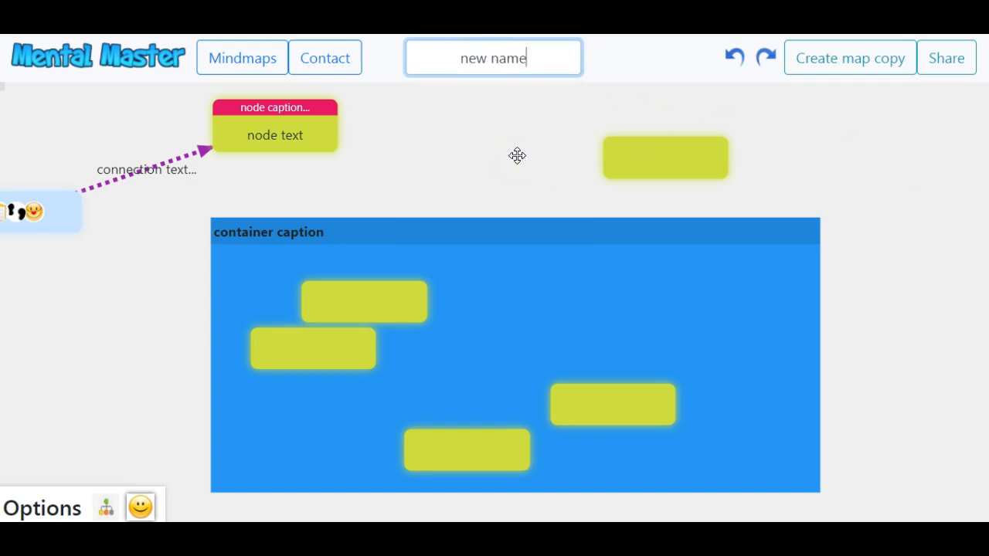
{"action": "key", "text": "Return"}
{"action": "left_click", "coordinate": [511, 151]}
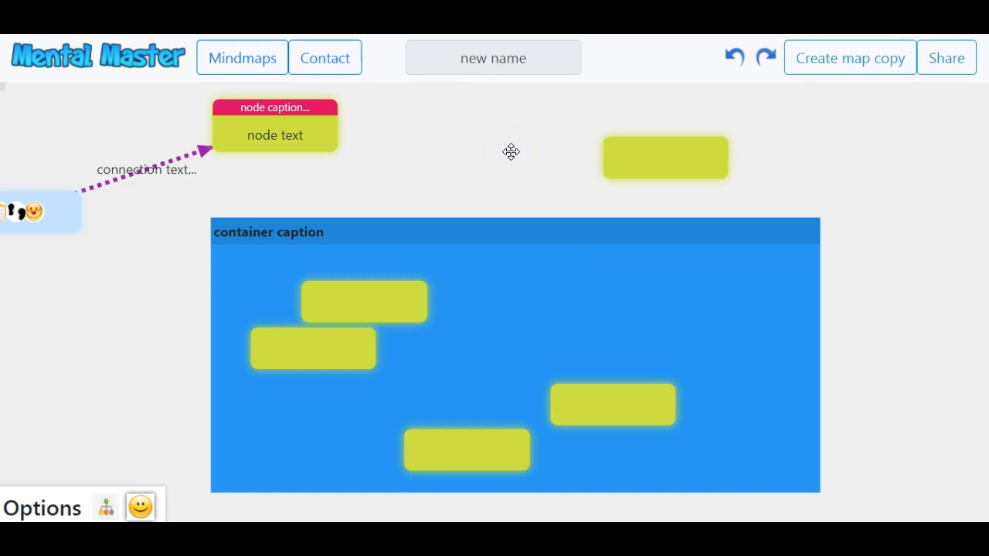
{"action": "left_click", "coordinate": [246, 63]}
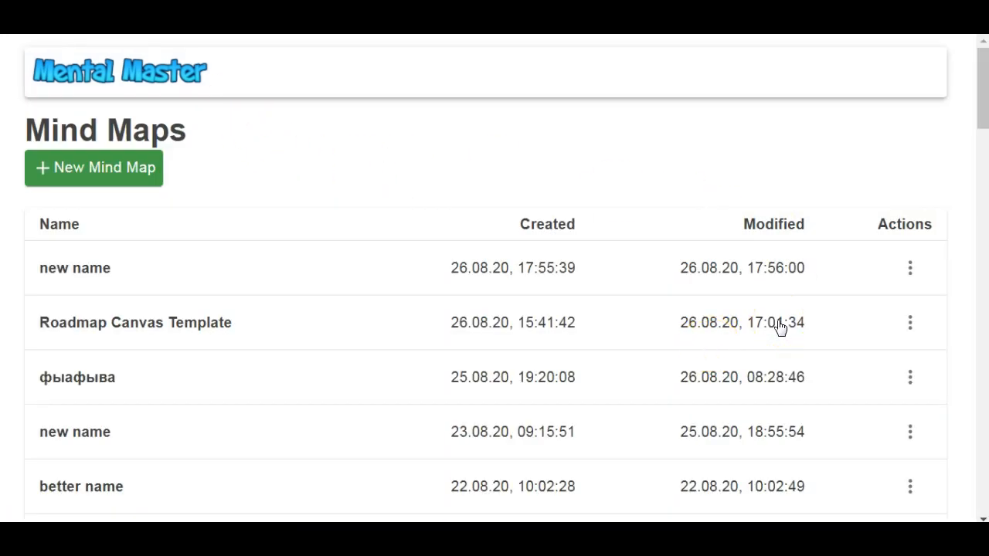
Open the Actions menu of the 'new name' map and dismiss it without choosing anything.
{"action": "left_click", "coordinate": [910, 267]}
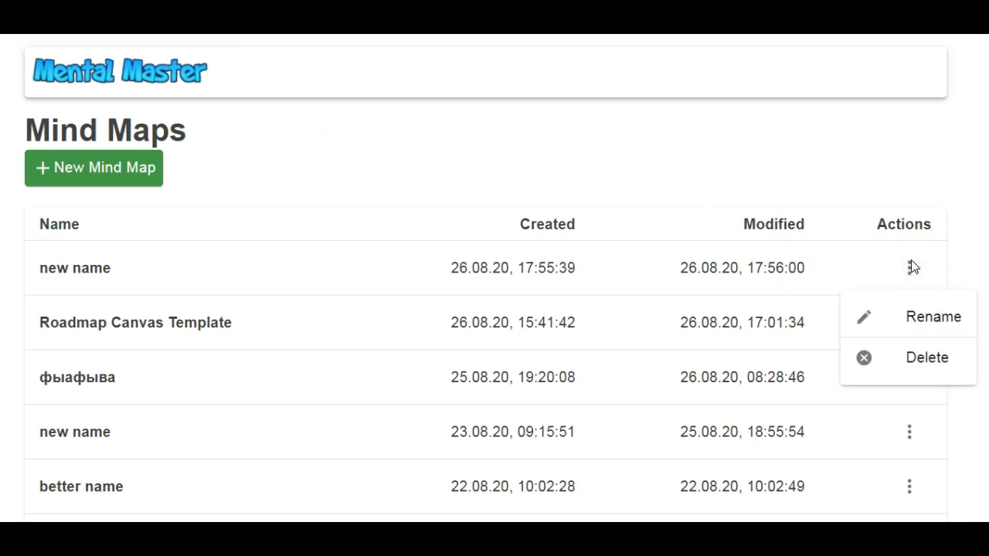
{"action": "left_click", "coordinate": [37, 124]}
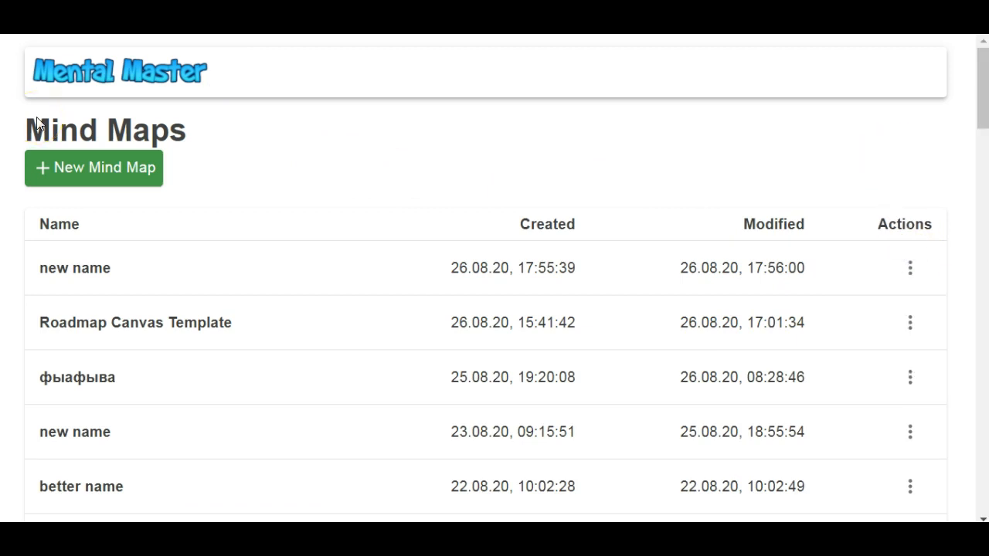